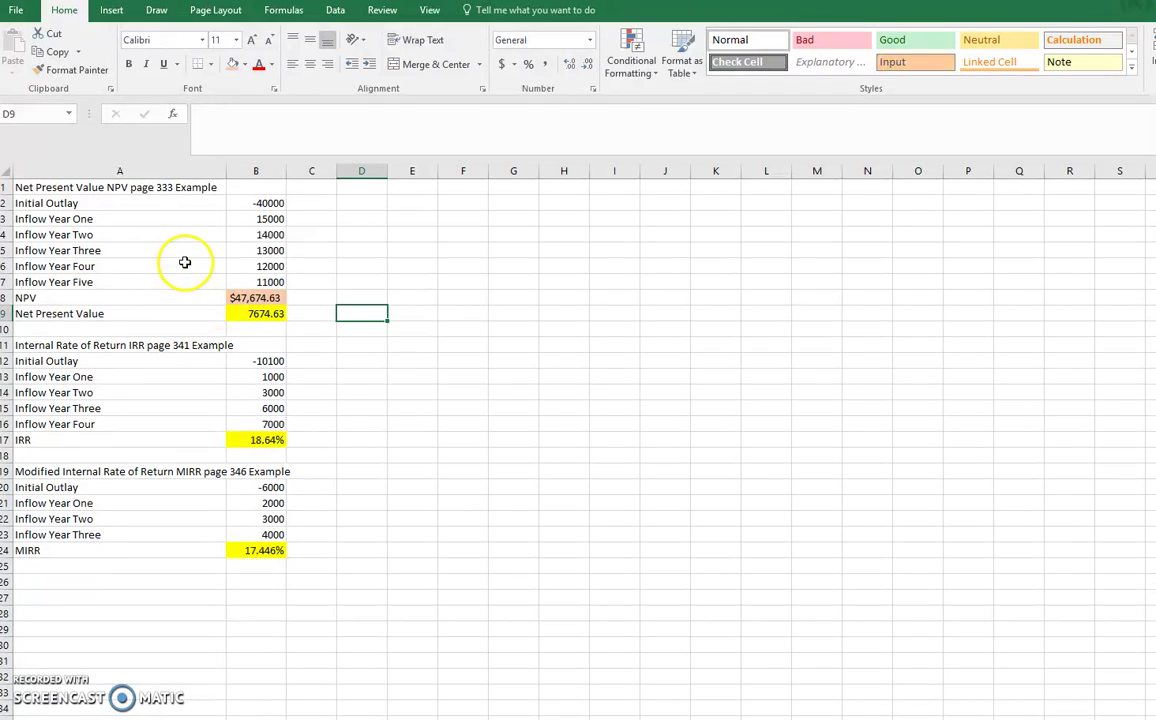
Review the discount rate and the five inflow arguments of the NPV function in cell B8
click(246, 297)
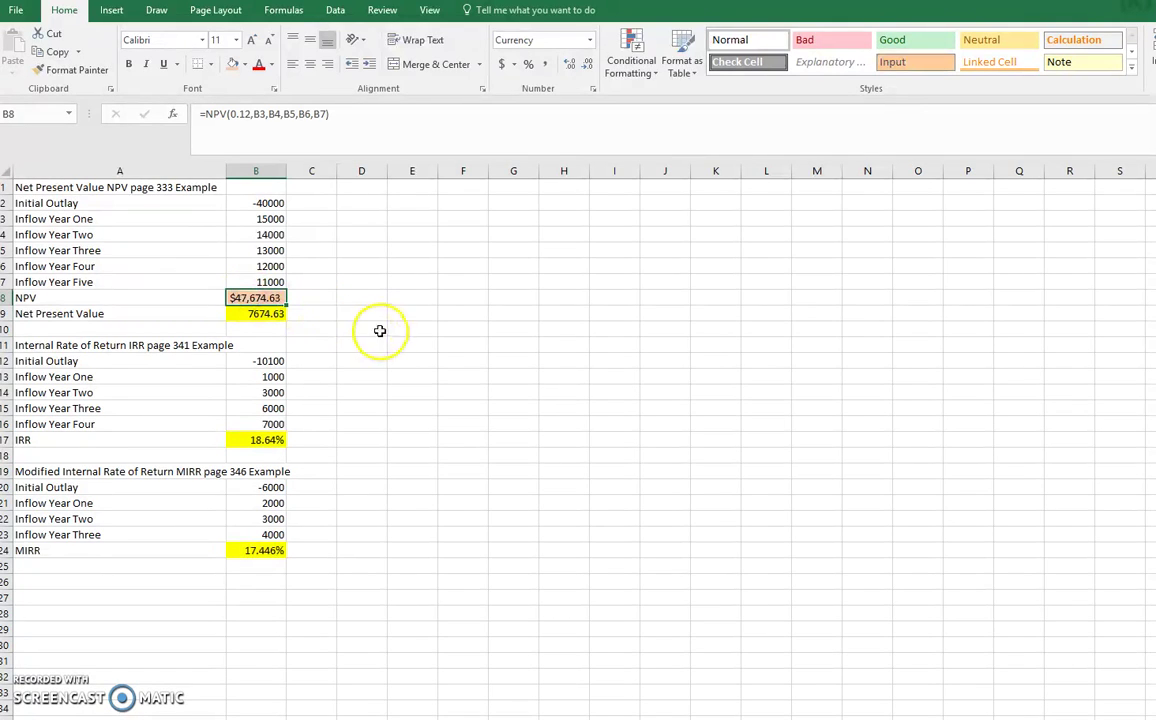
click(174, 113)
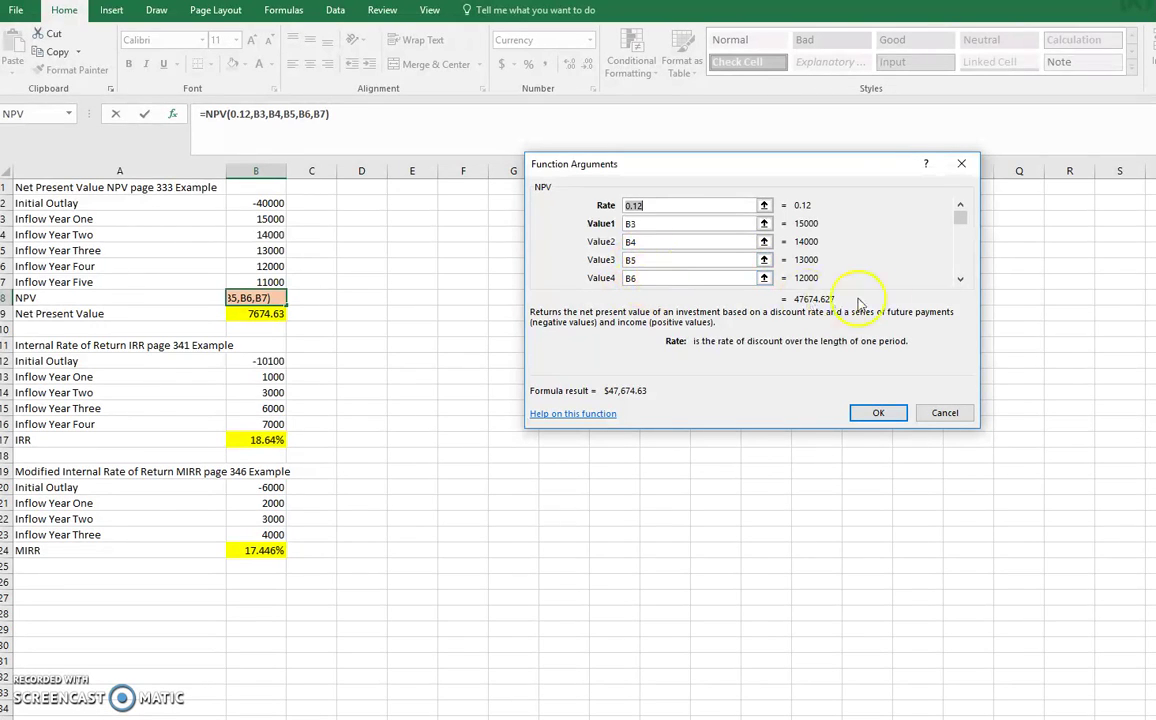
click(958, 284)
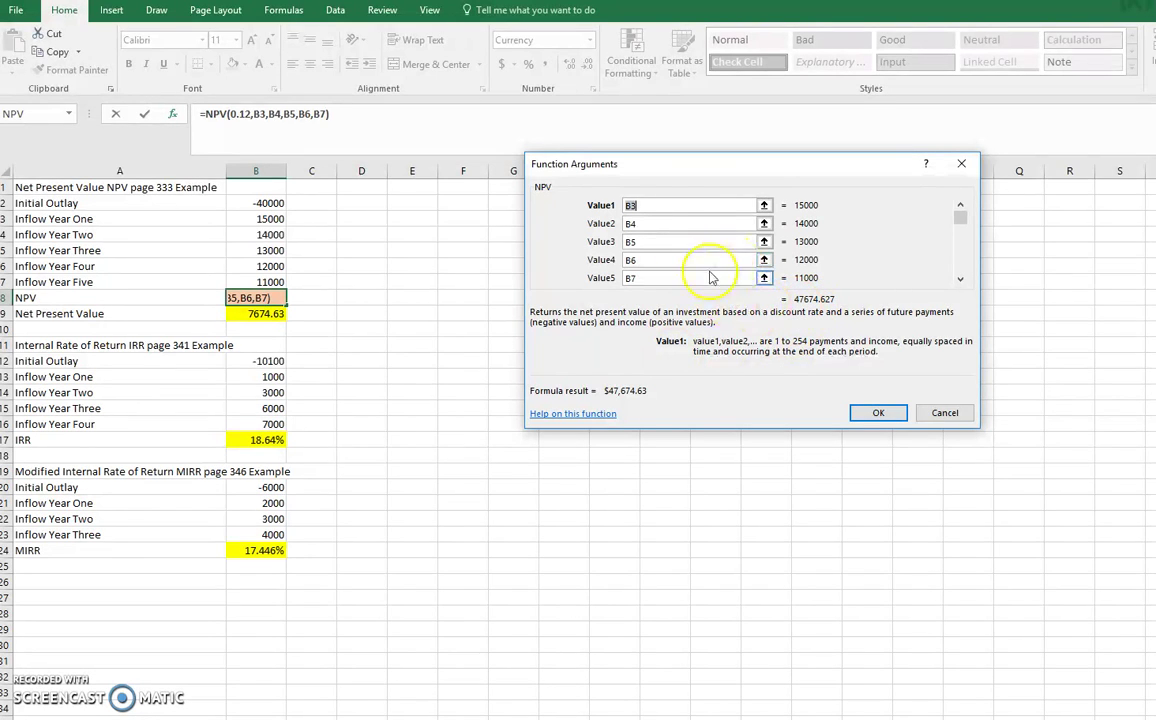
click(878, 414)
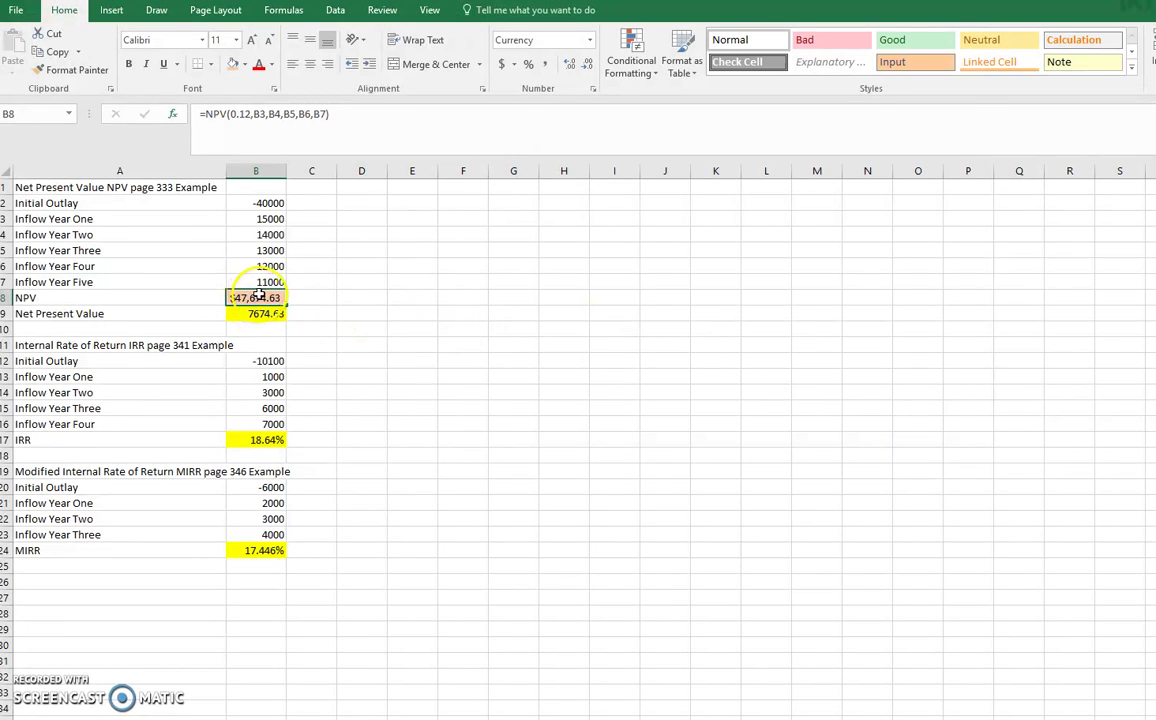
Examine the Net Present Value formula in B9, the initial outlay in B12 and the IRR formula in B17
click(38, 313)
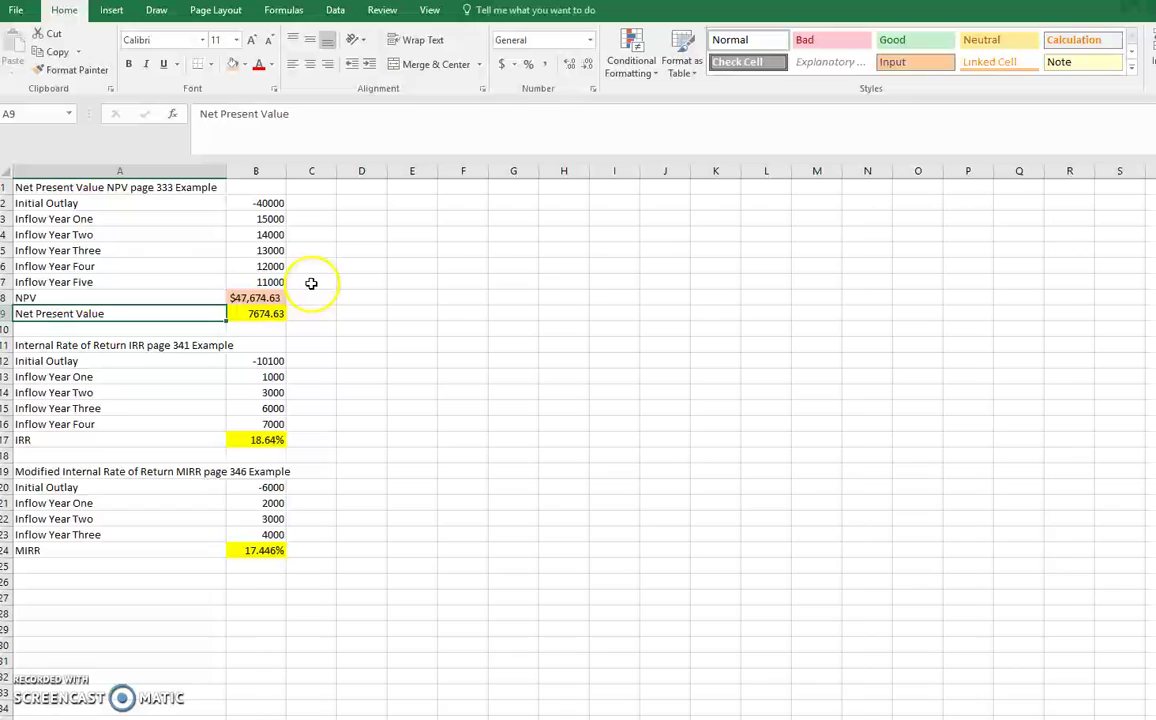
click(255, 313)
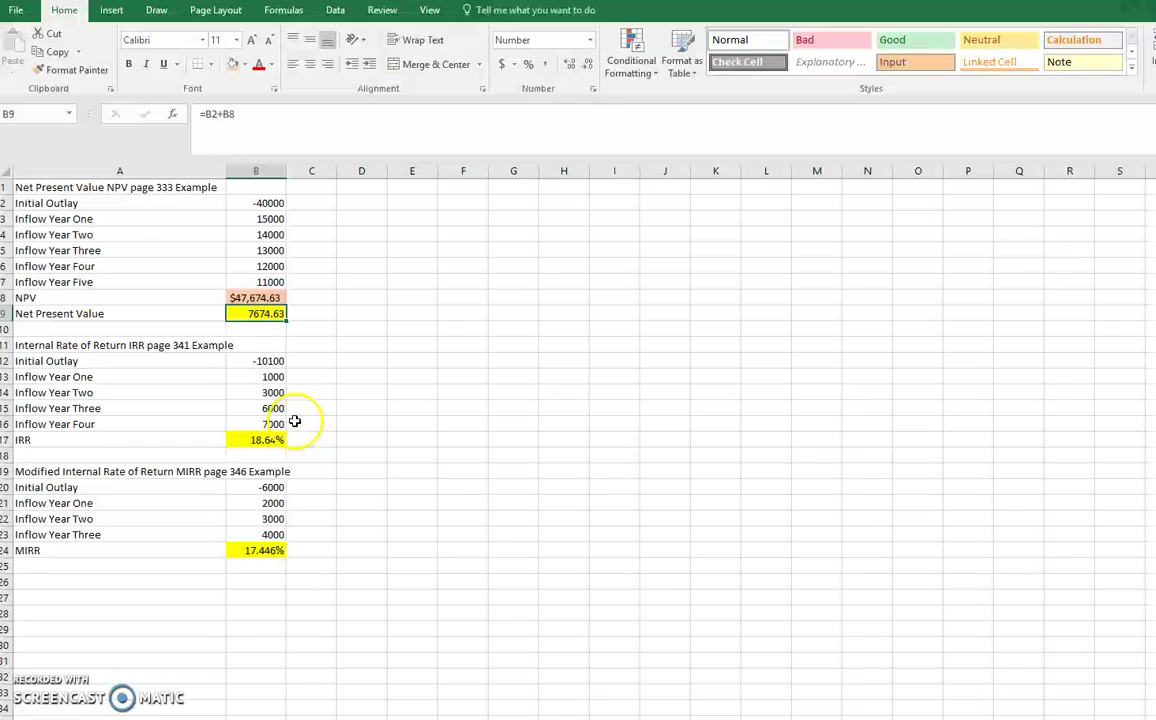
click(270, 363)
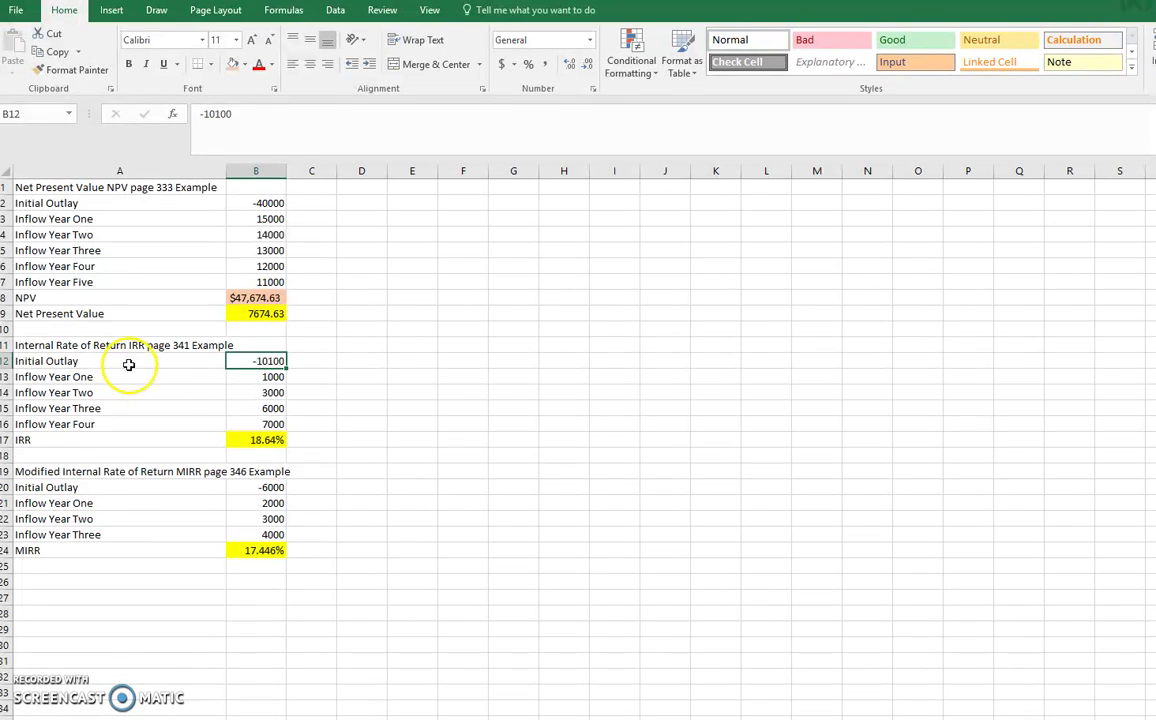
click(243, 440)
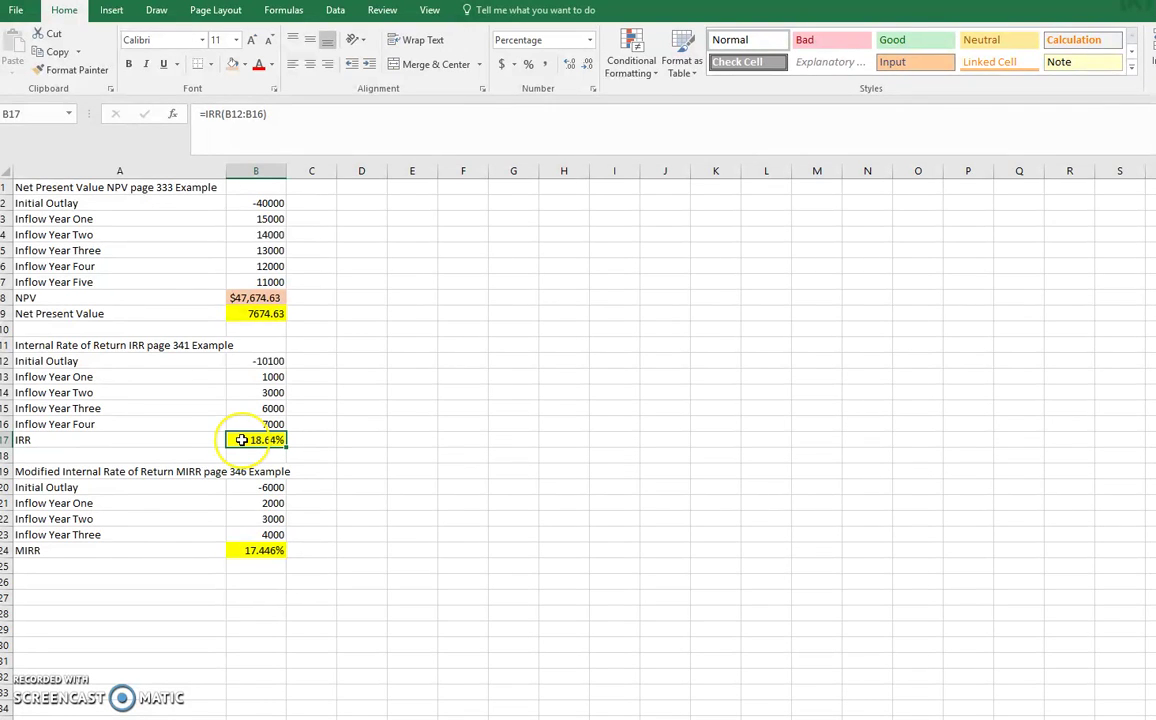
click(254, 313)
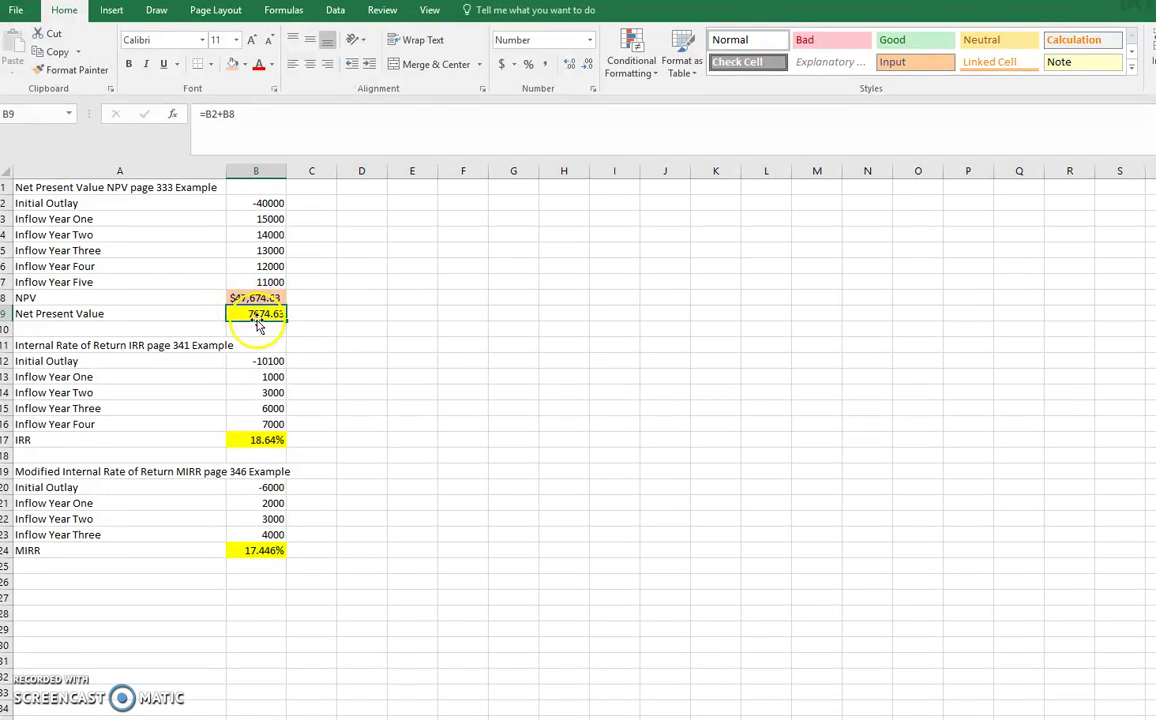
Clear the Values argument of the IRR function in B17 and re-enter it as the range B12:B16
click(240, 440)
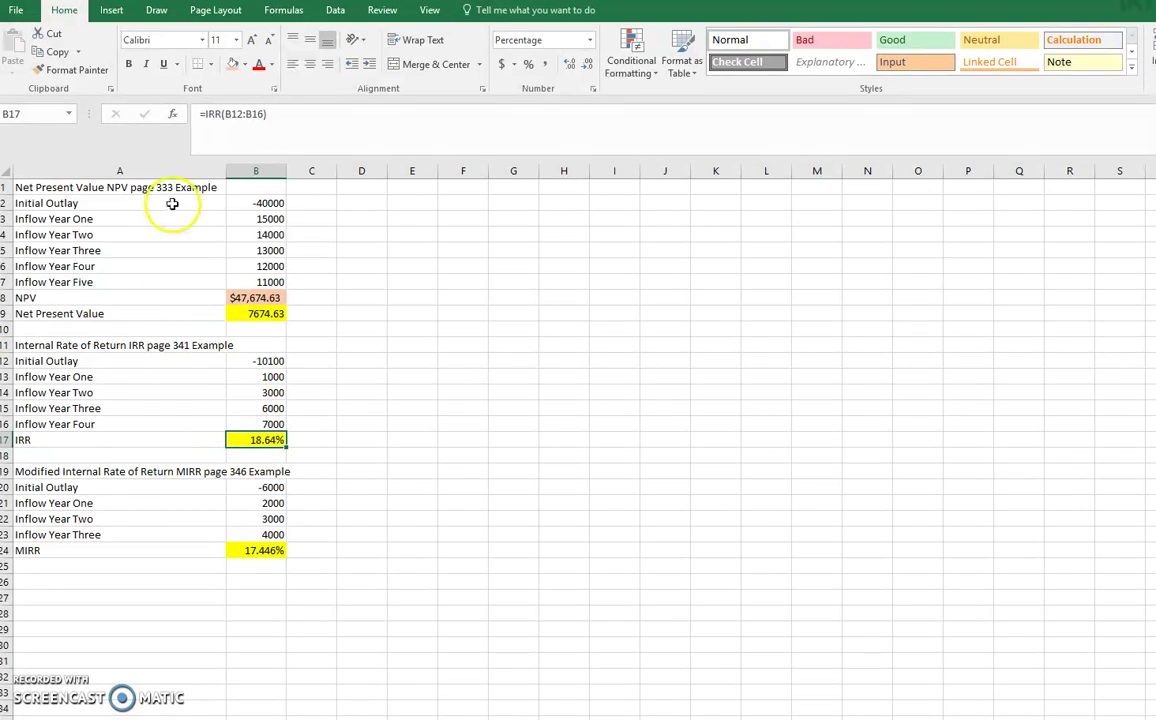
click(172, 114)
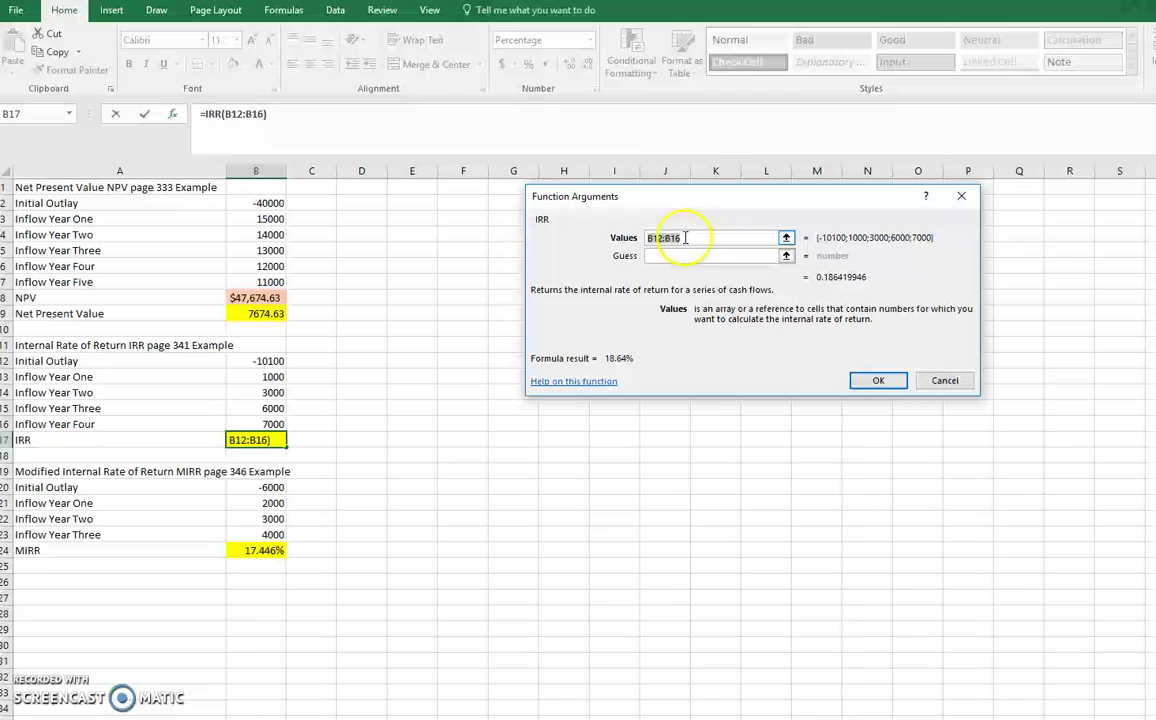
click(621, 237)
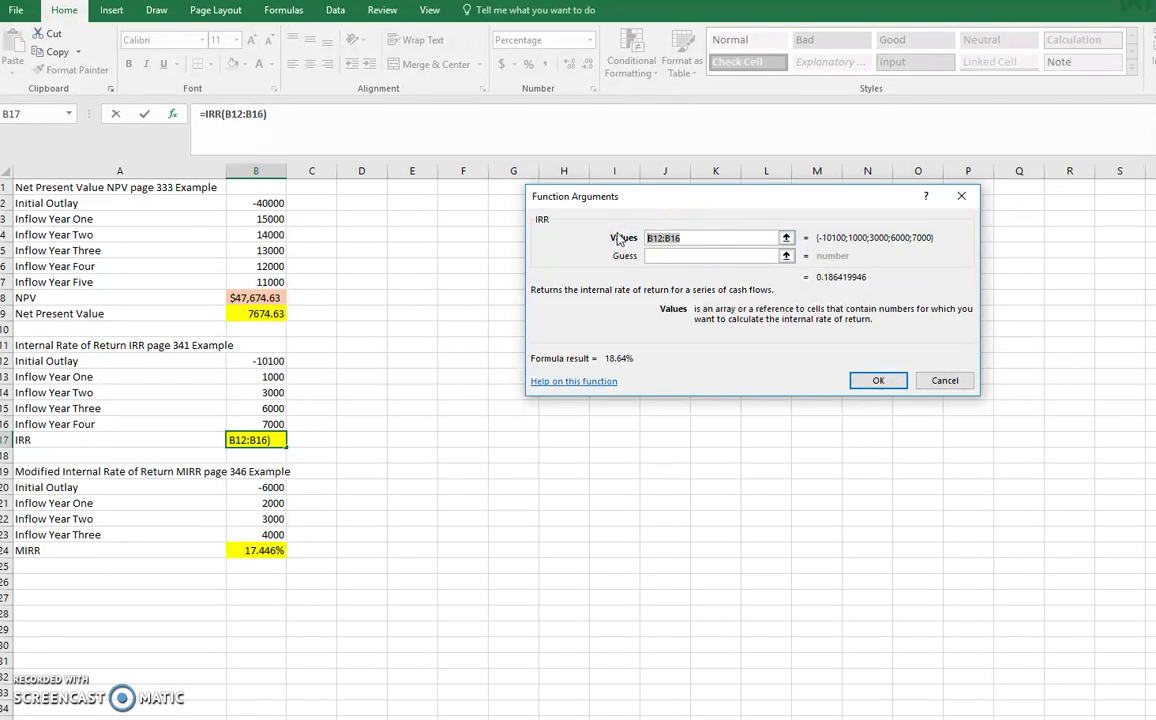
key(Delete)
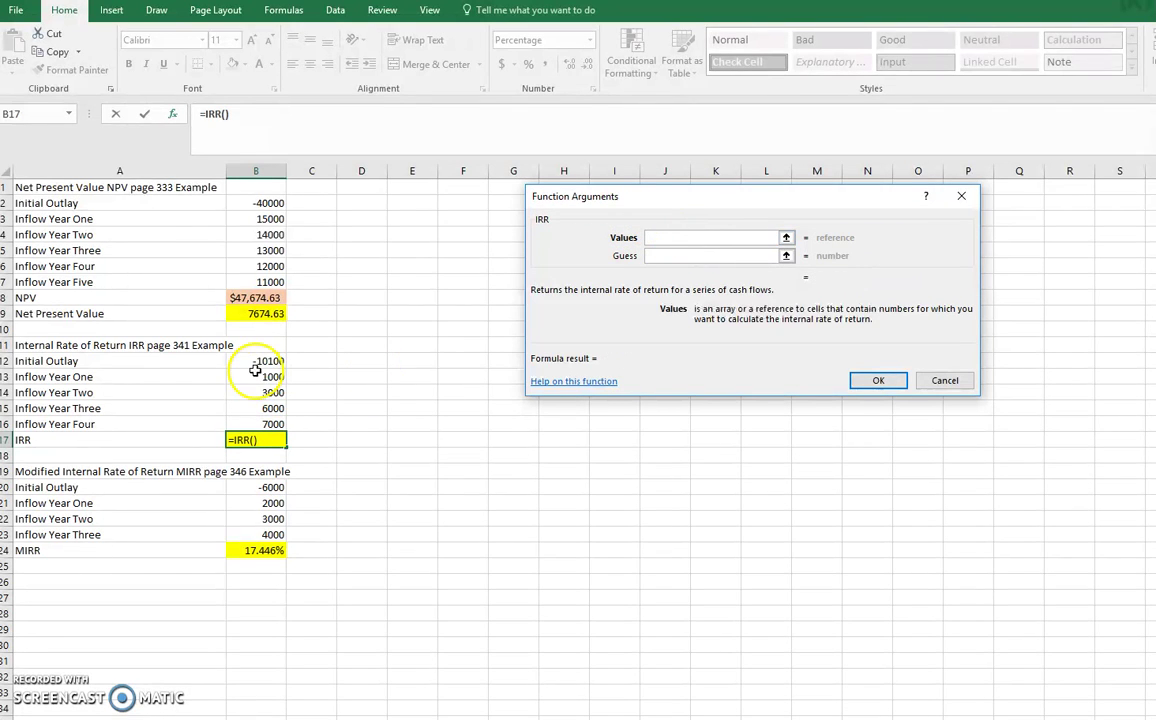
drag(264, 362, 264, 424)
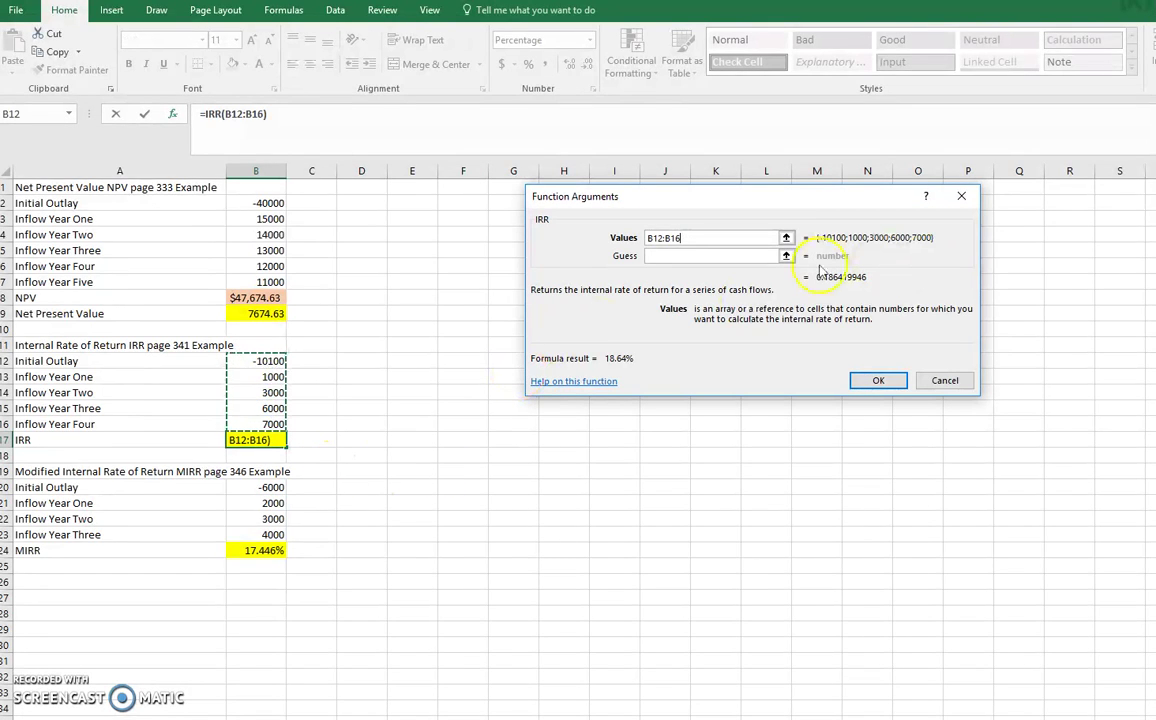
click(878, 380)
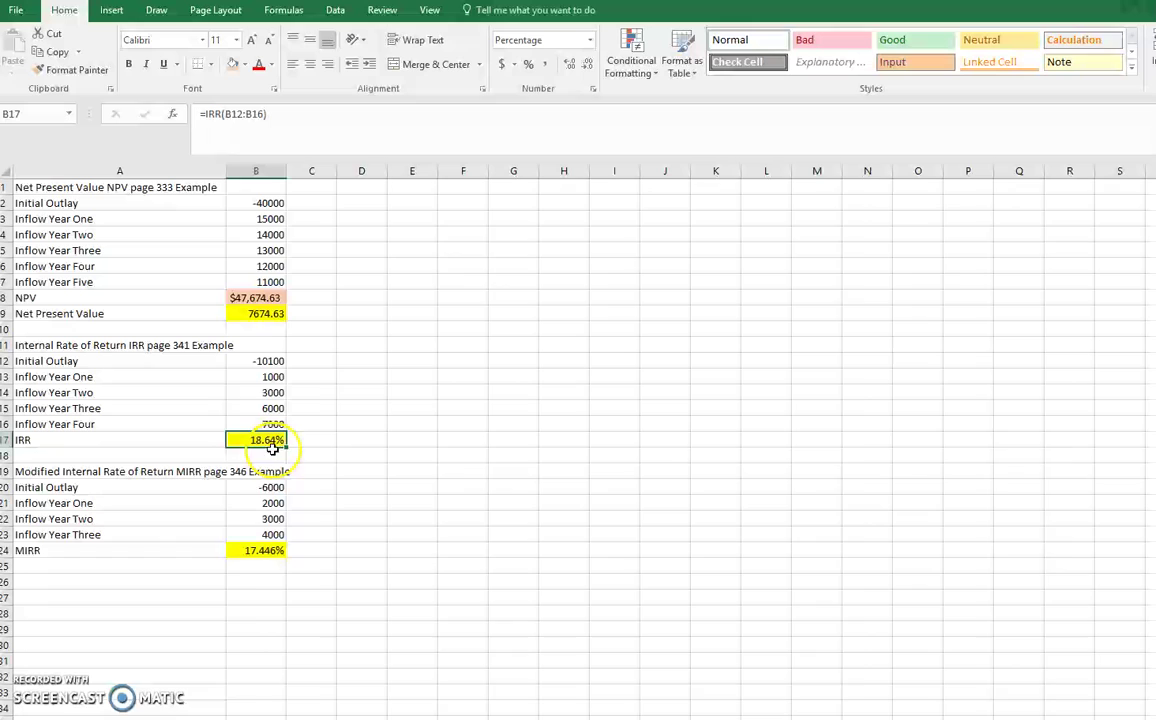
Set the discount rate of the NPV function in B8 to .15
click(258, 297)
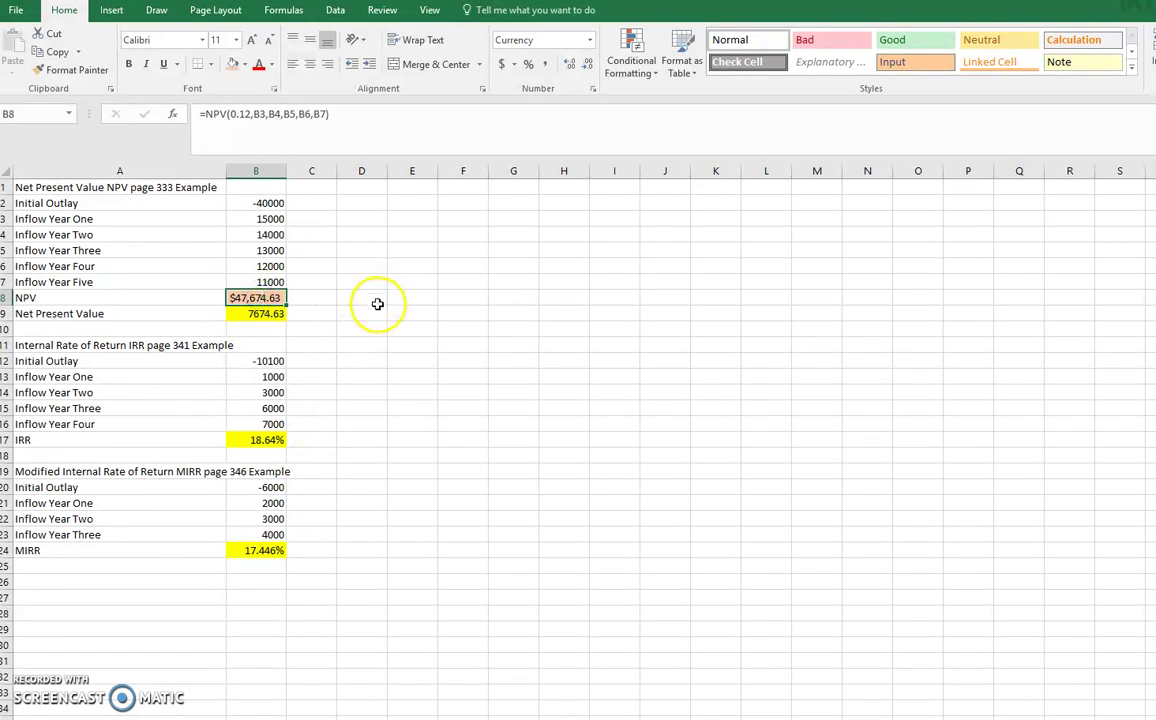
click(172, 116)
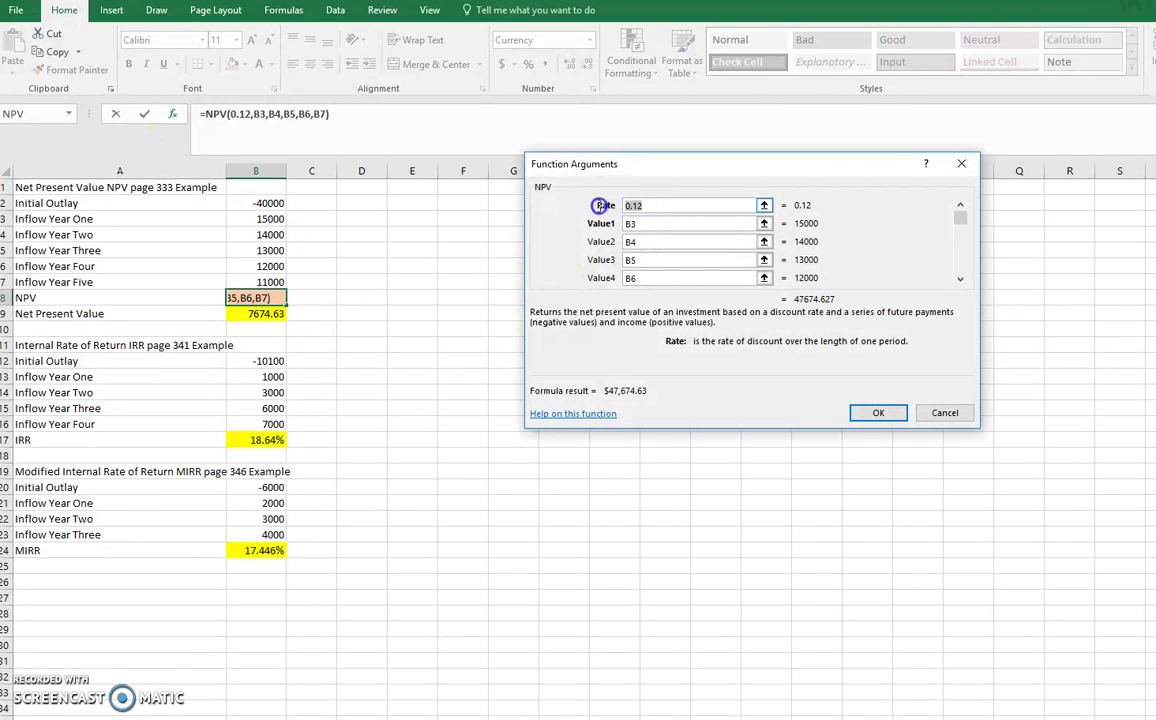
text(.15)
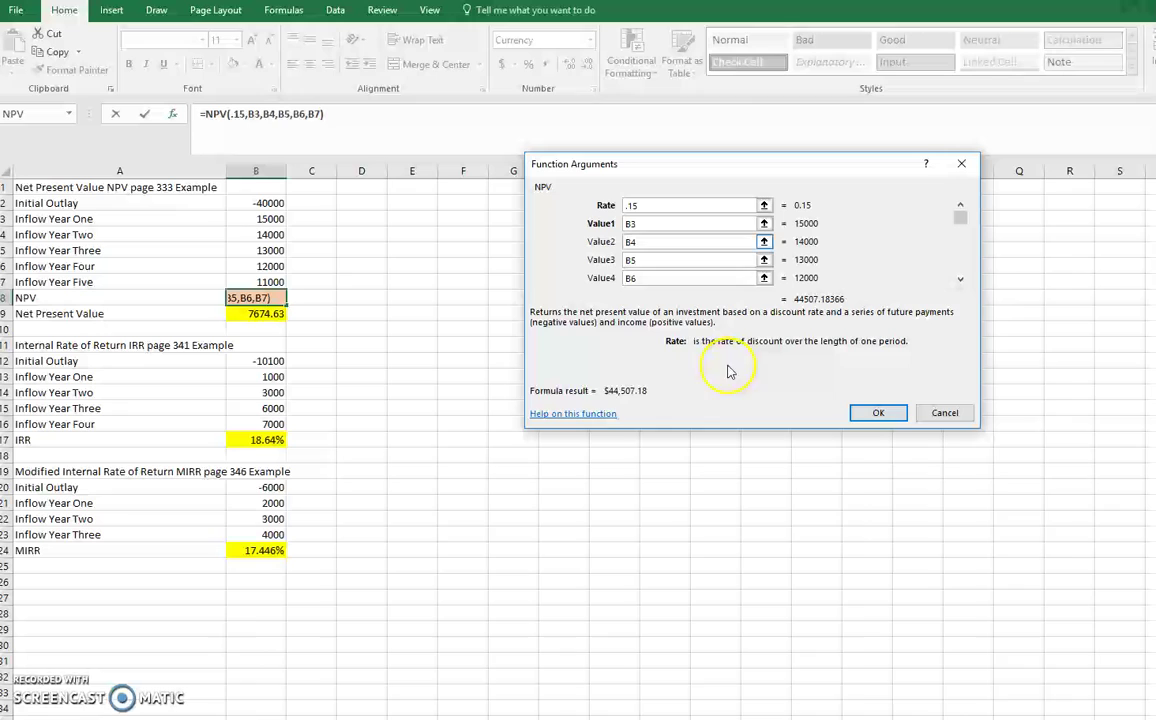
click(879, 418)
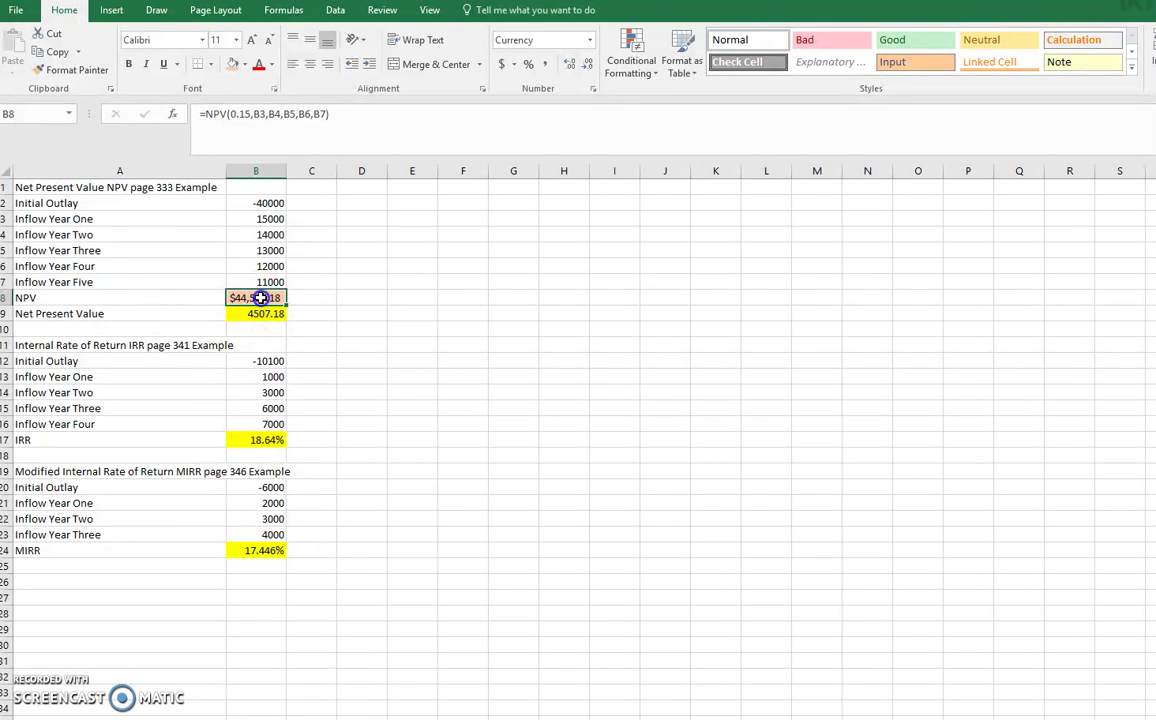
Raise the NPV function's discount rate in B8 to .18 and check the Net Present Value formula in B9
click(174, 114)
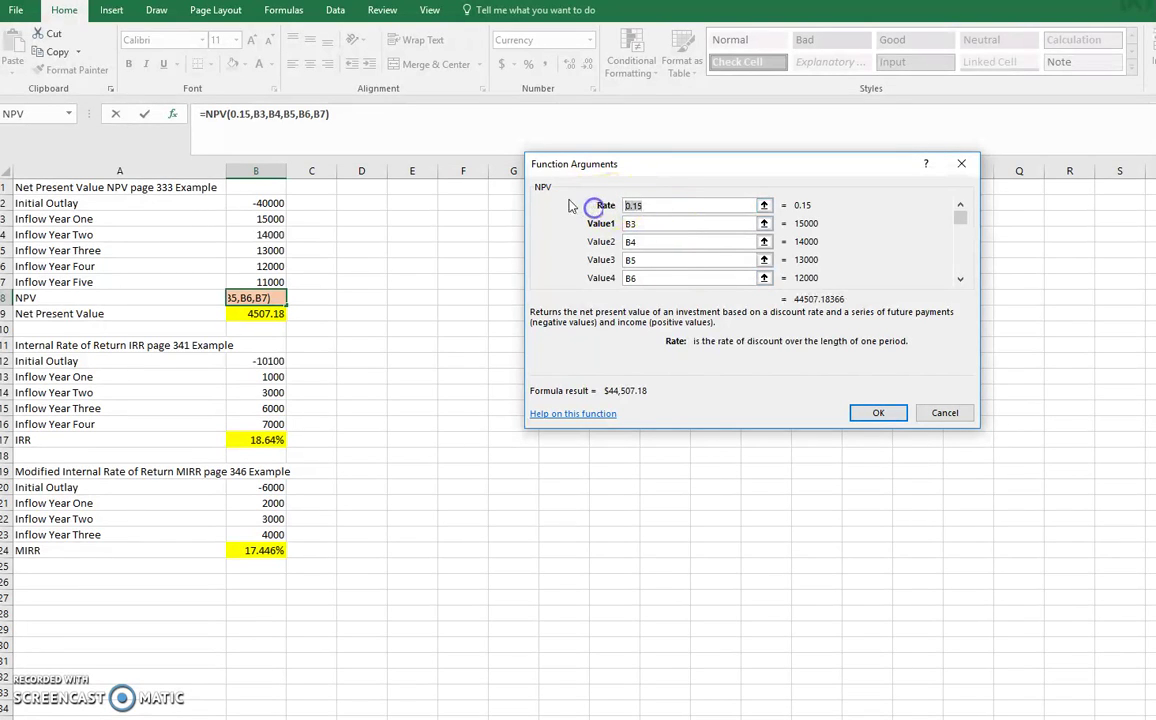
text(.18)
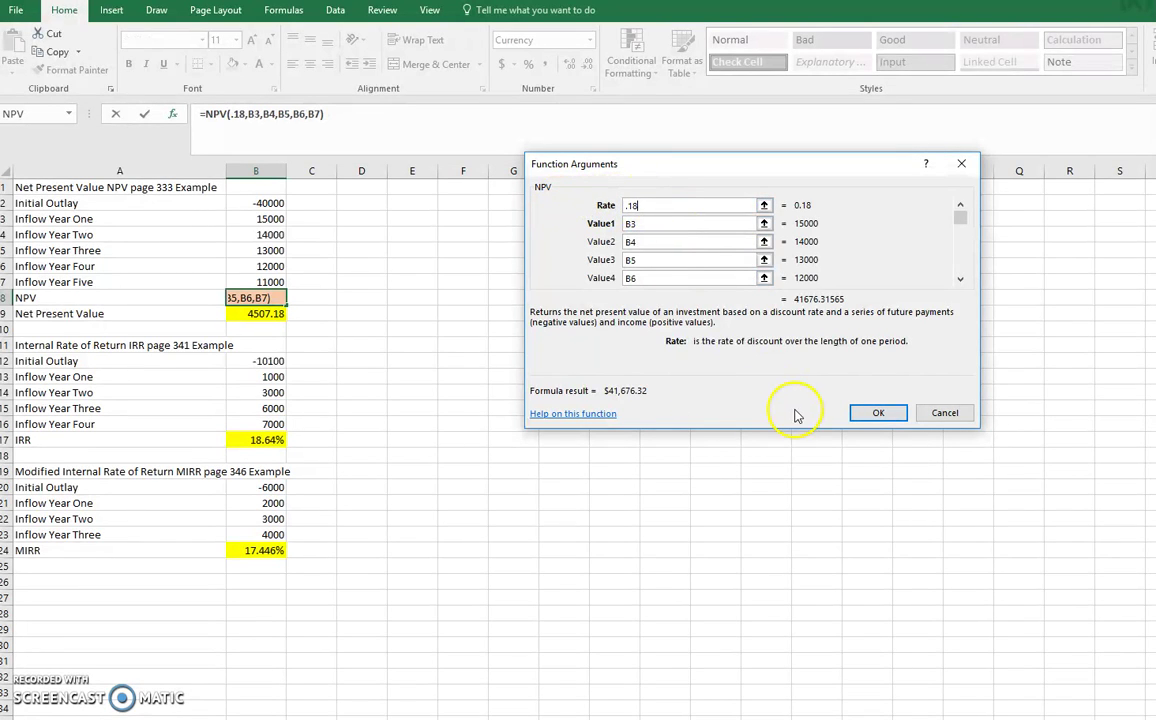
click(866, 413)
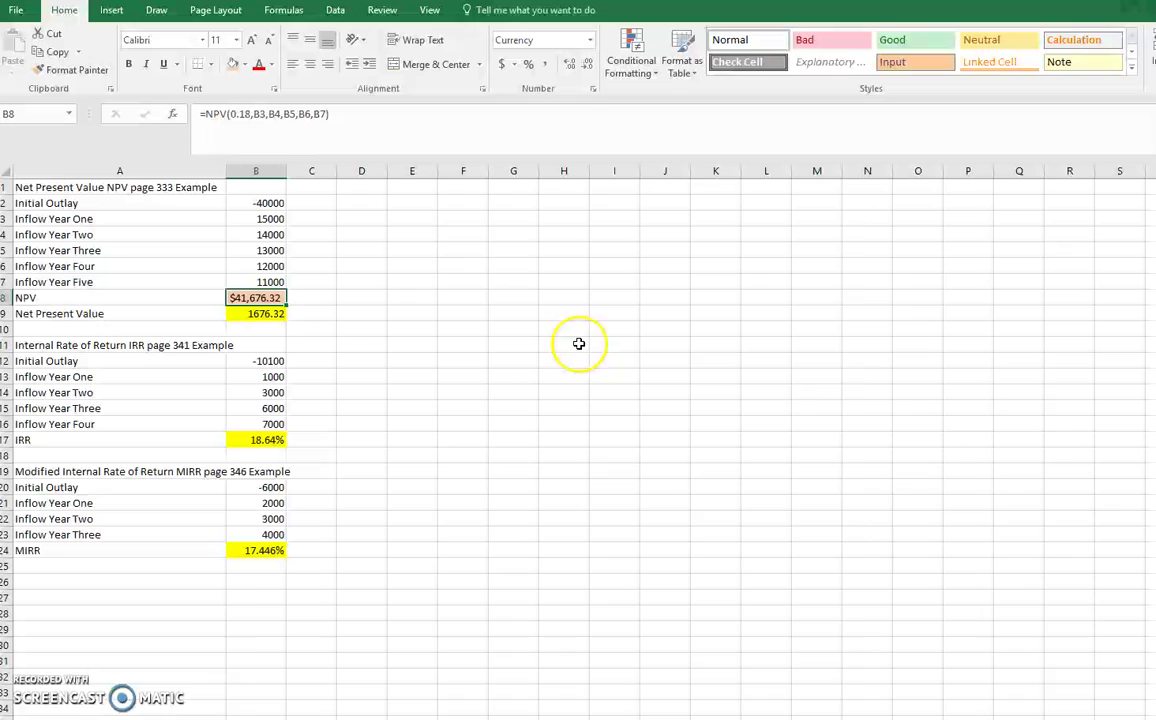
click(255, 314)
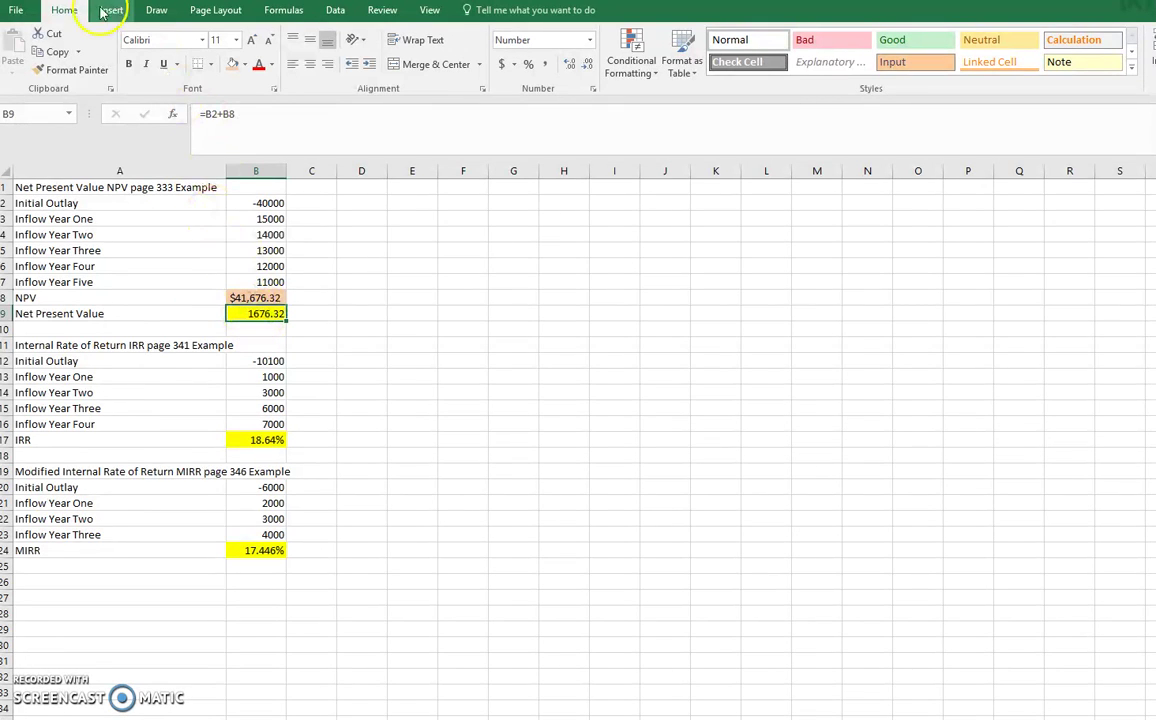
Edit the NPV formula in B8 so that its discount rate is 0.12
click(257, 297)
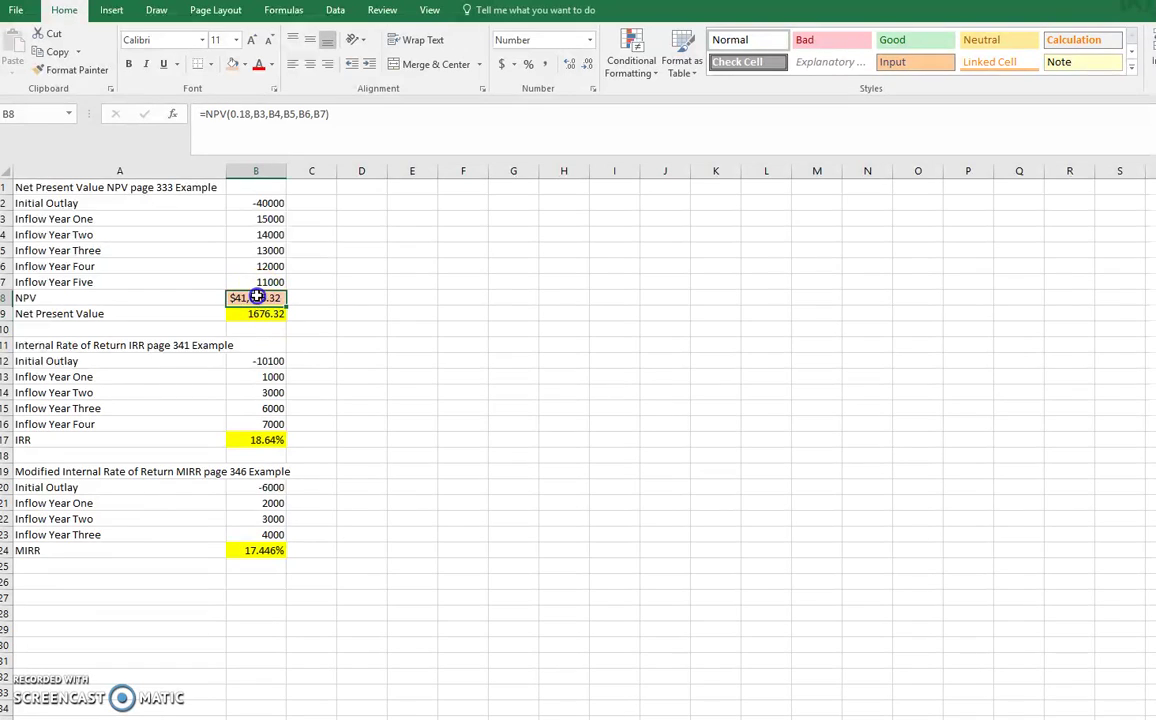
click(246, 114)
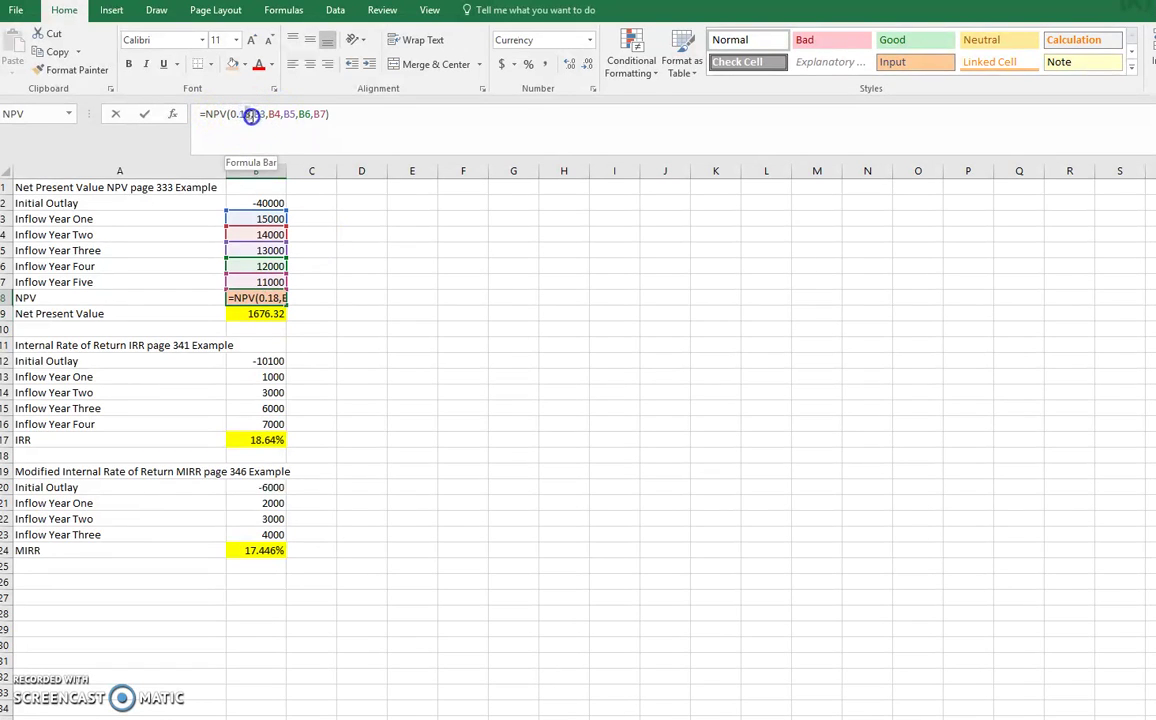
text(2)
key(Return)
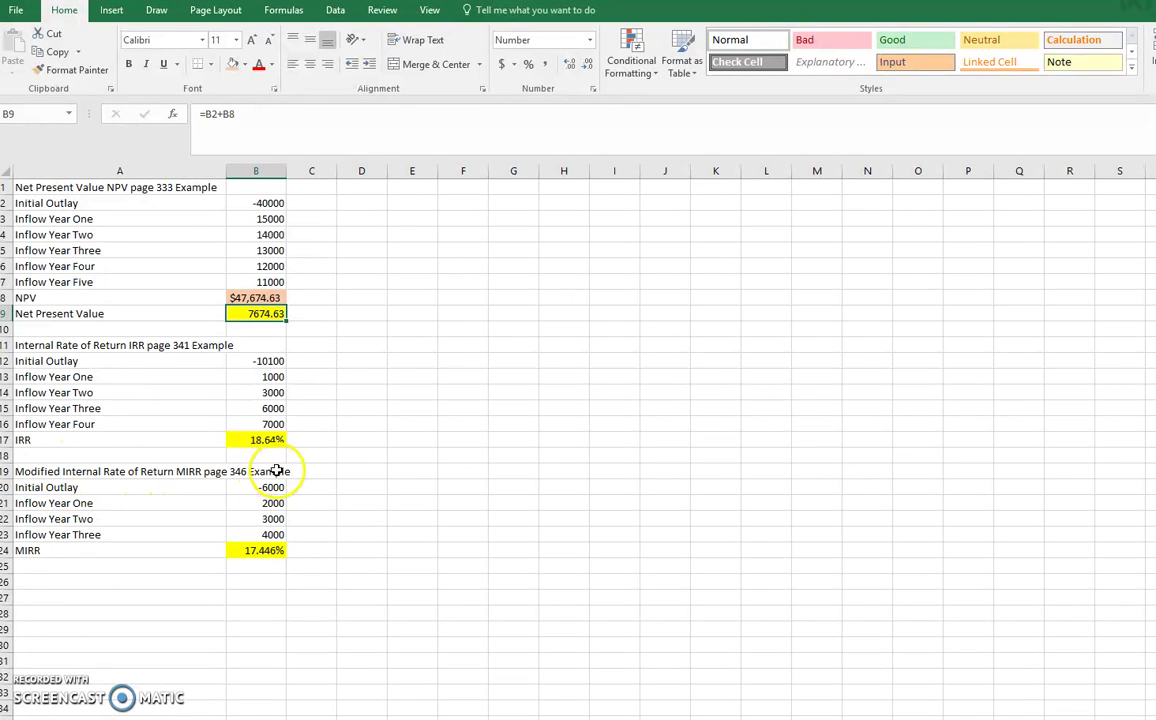
Review the values range, finance rate and reinvestment rate of the MIRR function in B24
click(249, 552)
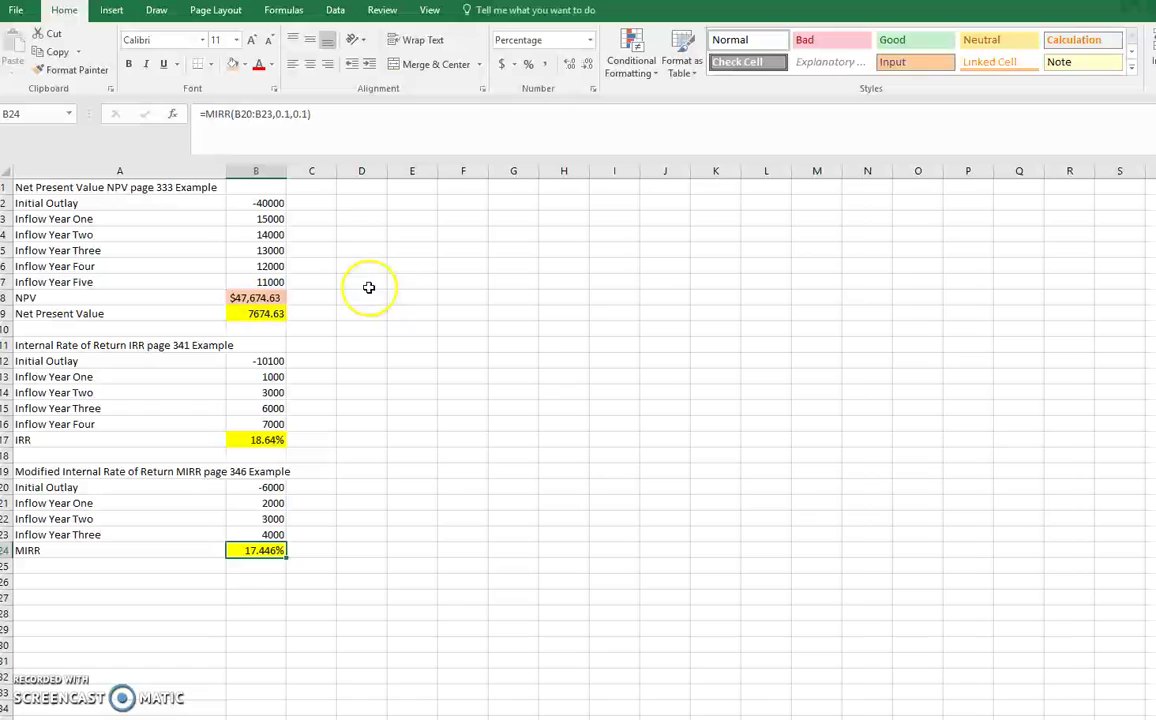
click(172, 113)
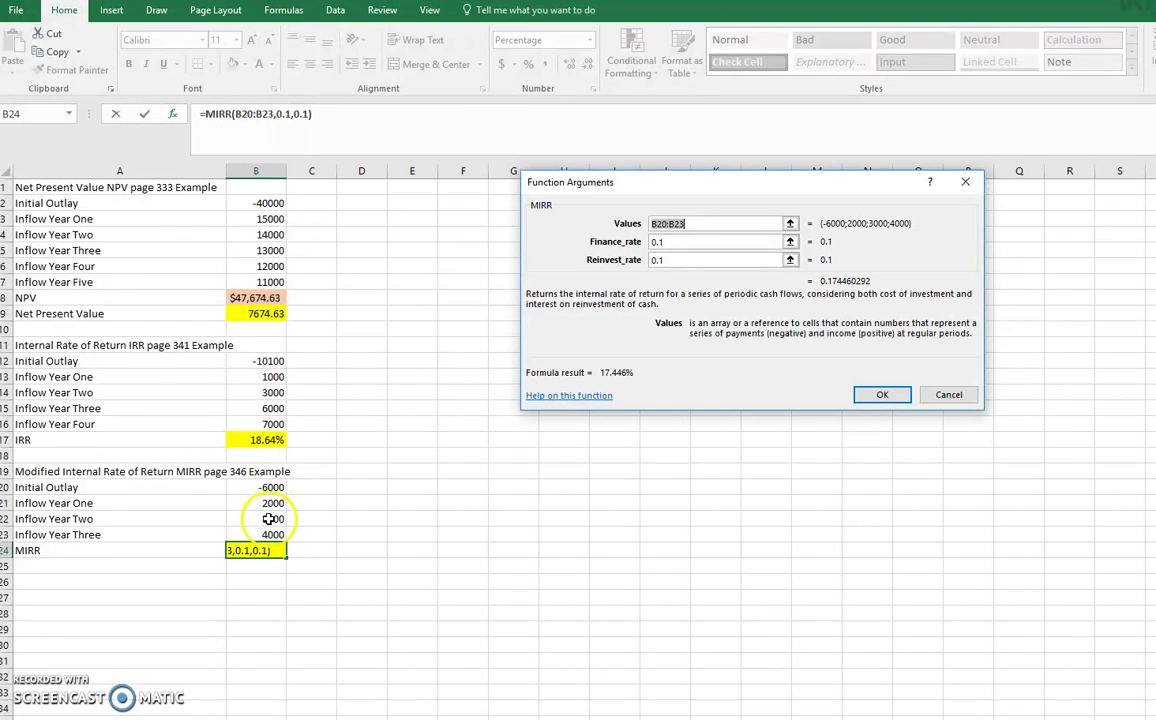
click(880, 394)
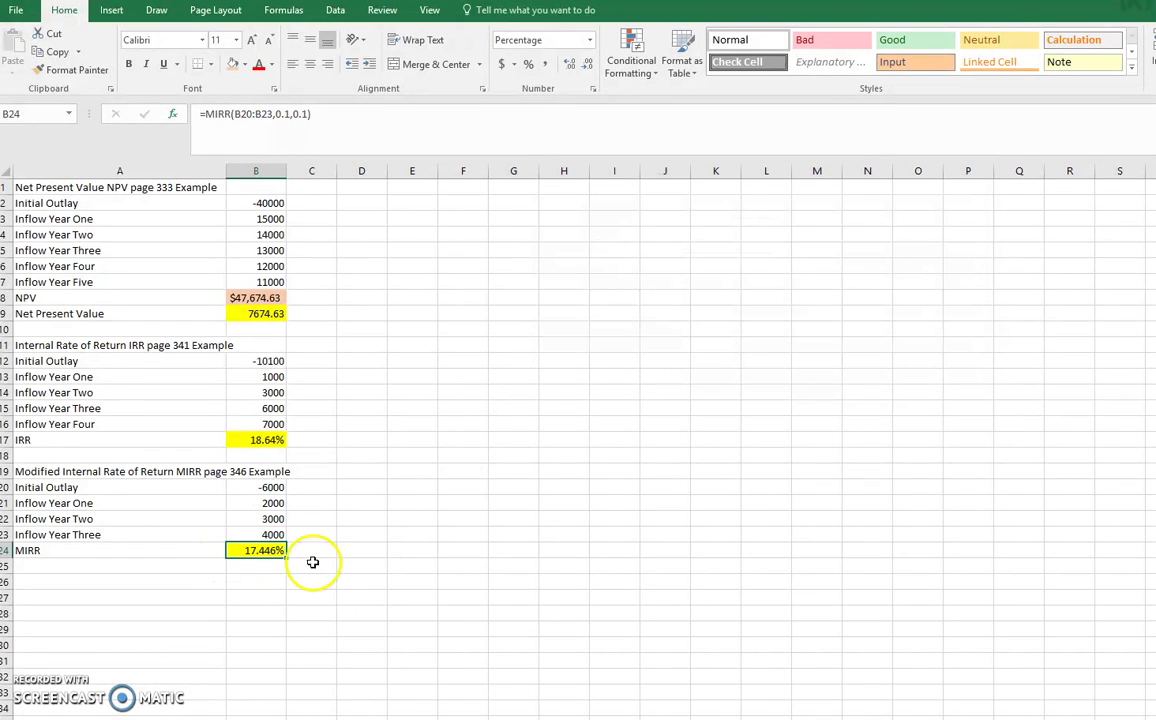